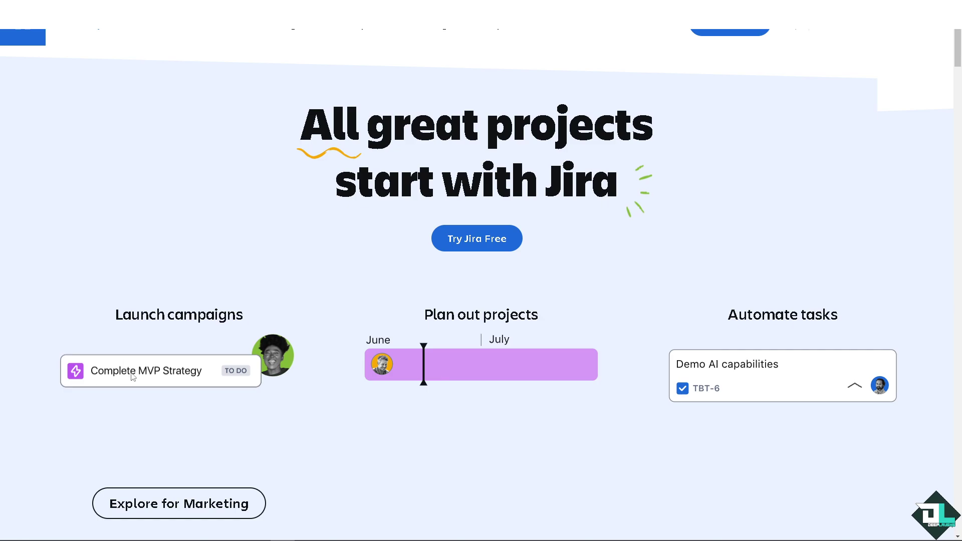
Look over the feature cards on the Jira homepage's free-trial section.
mouse_move(446, 356)
mouse_move(716, 373)
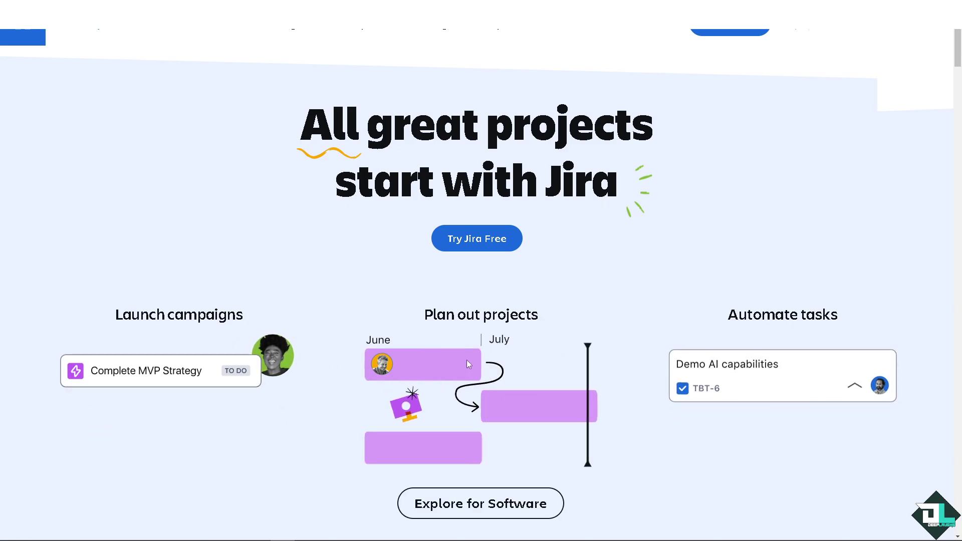
mouse_move(165, 360)
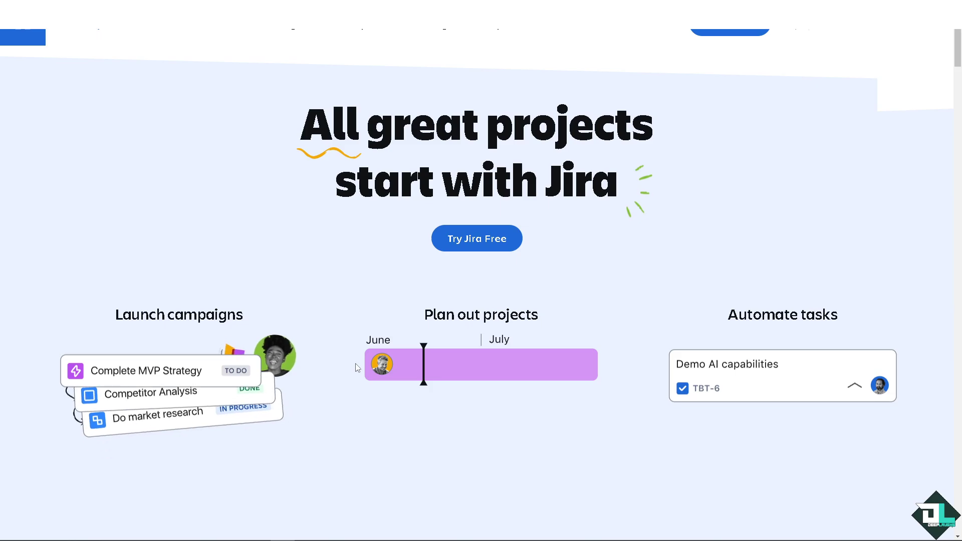
mouse_move(687, 379)
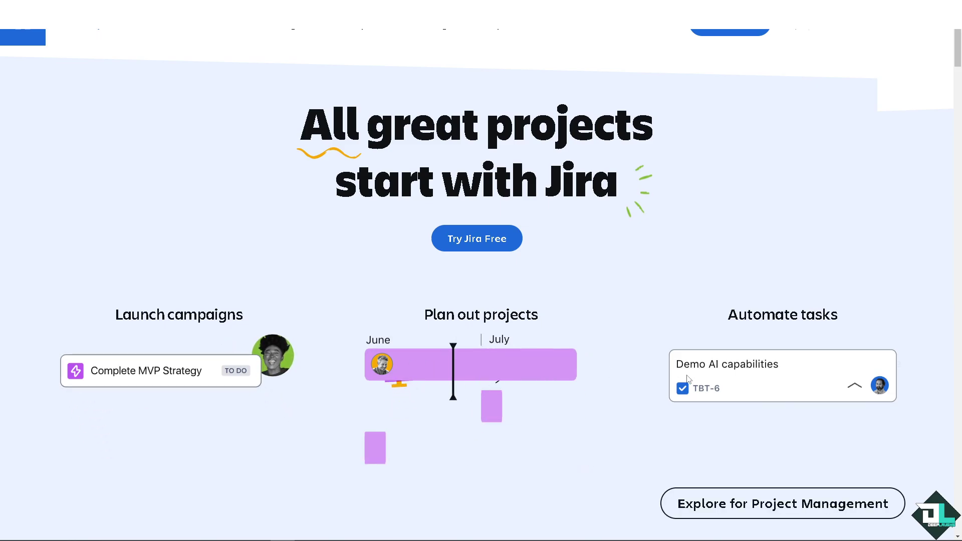
Start the free Jira signup, then return to the board showing DEEPLAUGHS-4 'Story vs Epic vs Task'.
click(463, 251)
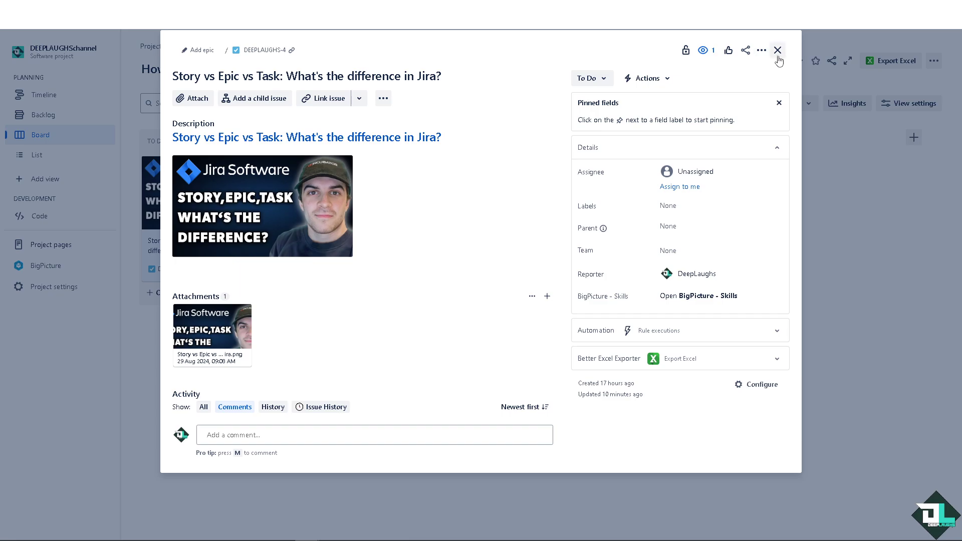
key(Escape)
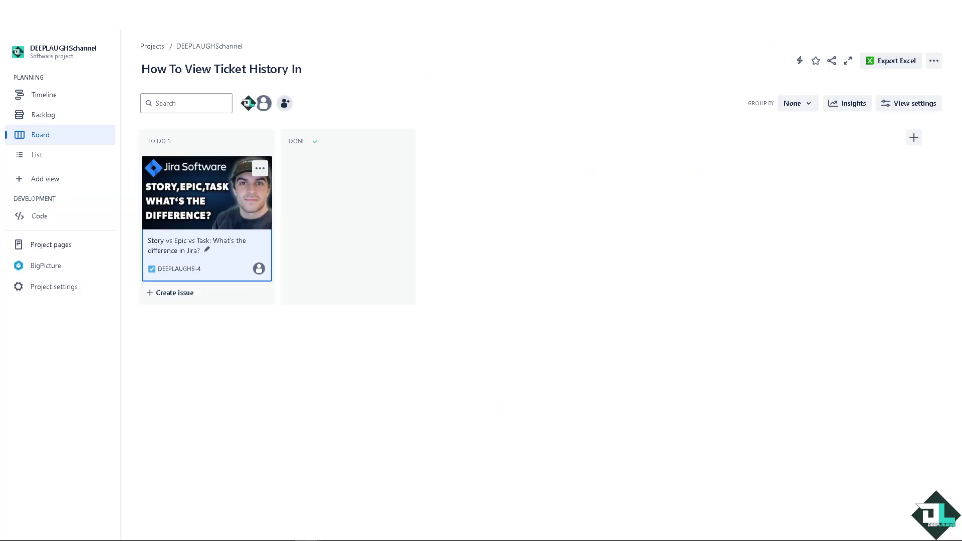
Begin a new project using the Software development Scrum template.
click(135, 14)
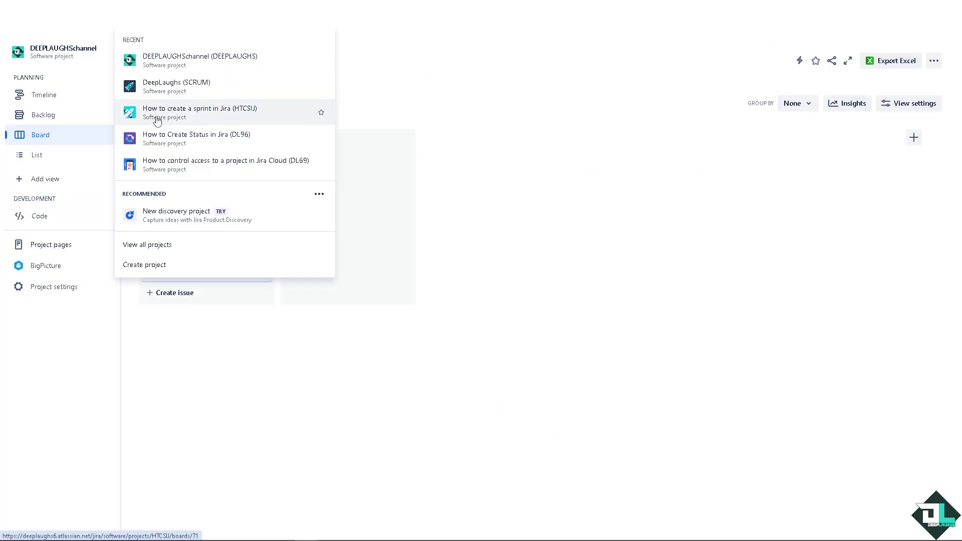
click(176, 266)
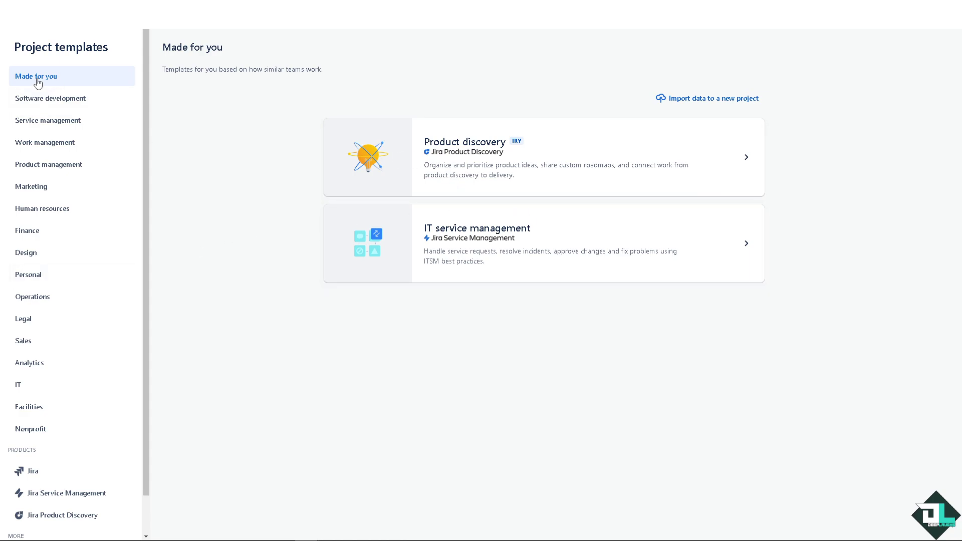
click(65, 107)
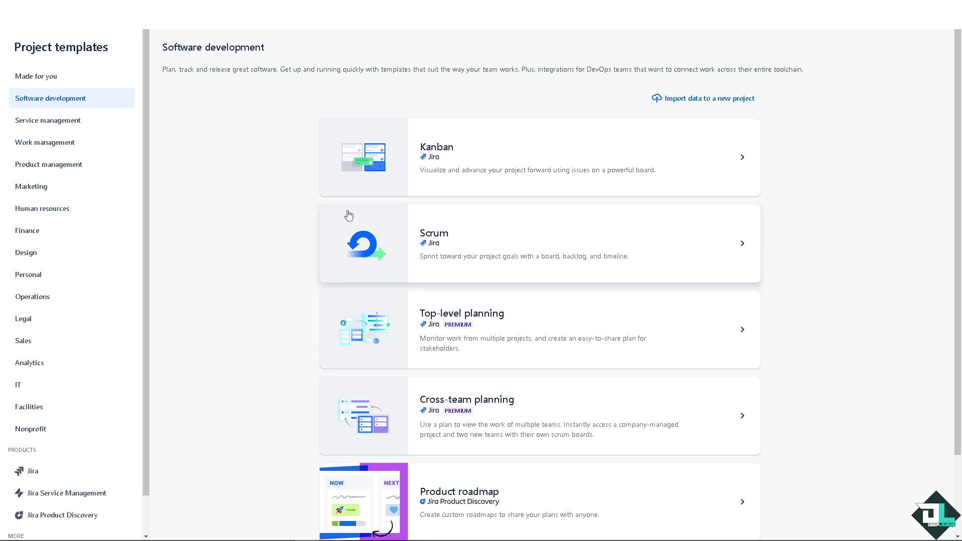
click(499, 237)
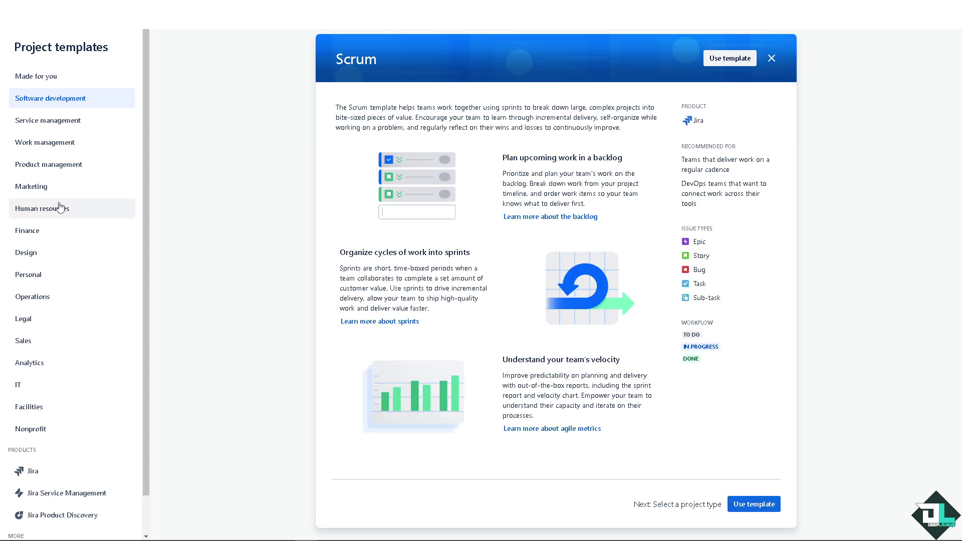
click(765, 505)
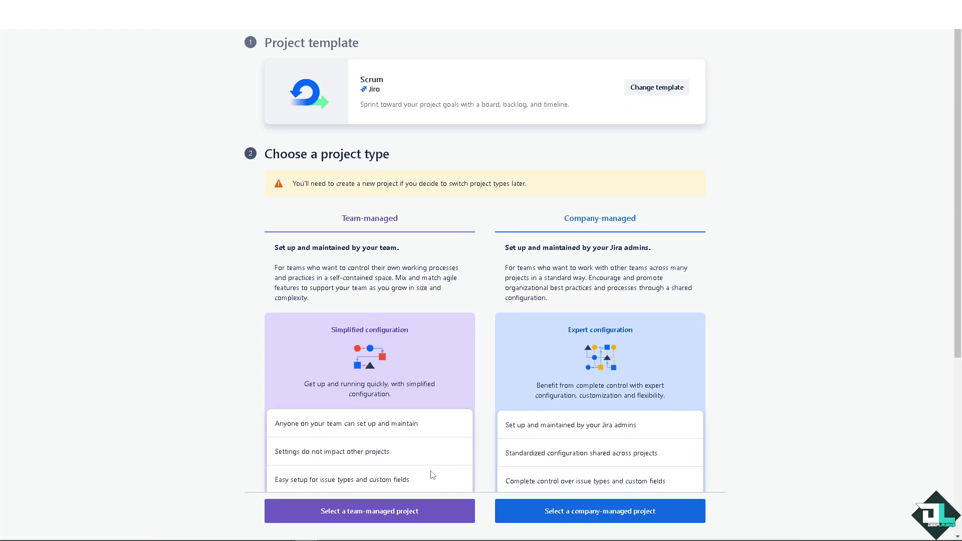
Create team-managed project 'Story vs Epic vs Task' (key TVETWDIJ) with Open access.
click(419, 511)
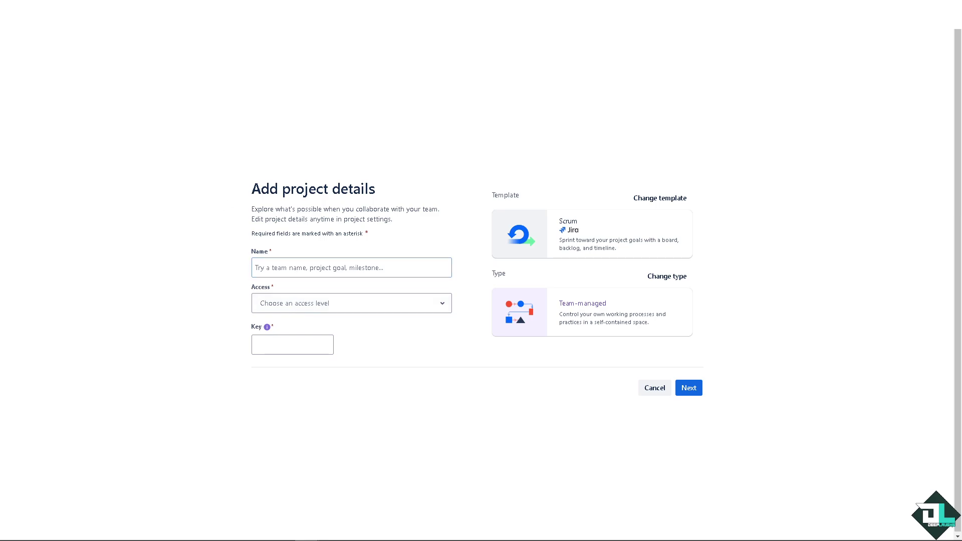
click(317, 270)
key(Down)
key(Return)
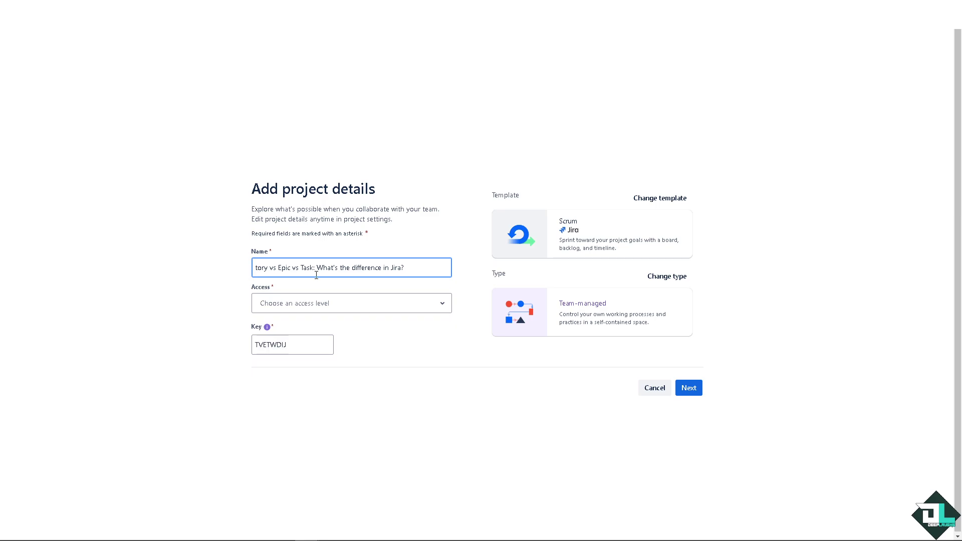
click(421, 305)
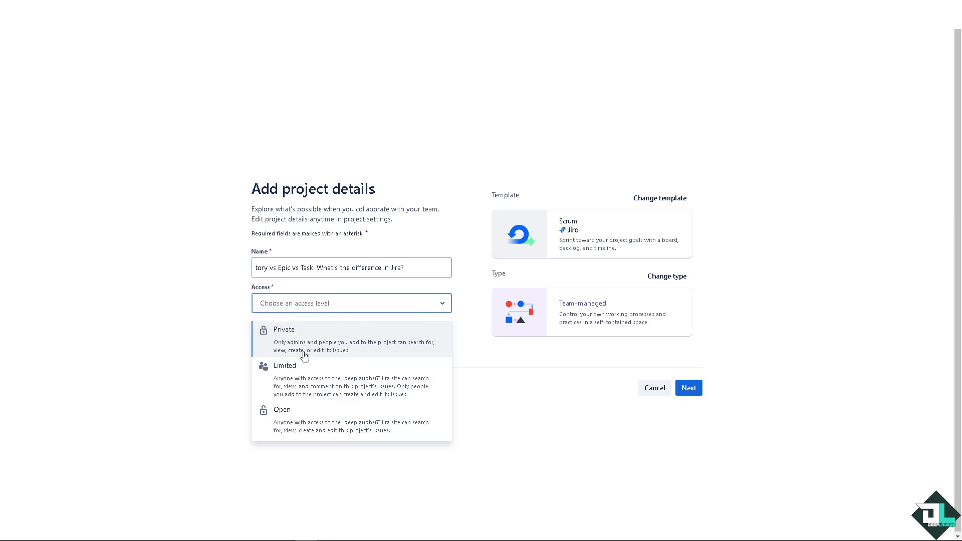
click(363, 408)
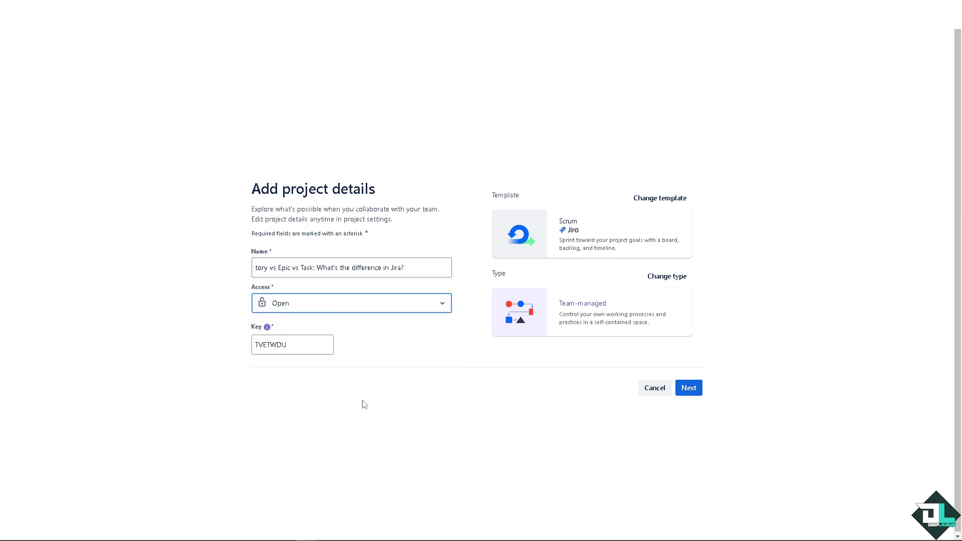
click(688, 386)
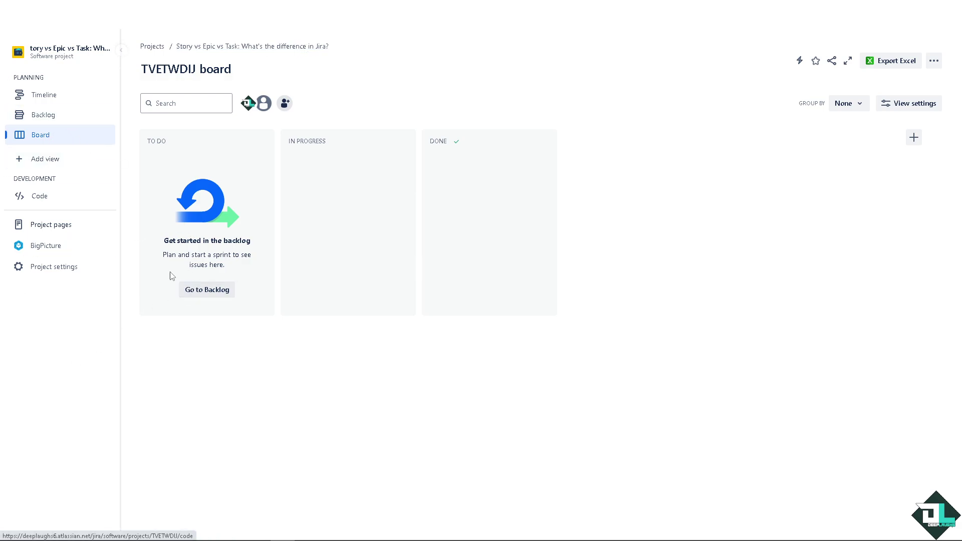
From the backlog, start a new Backlog issue and go to the project's issue-type management.
click(207, 289)
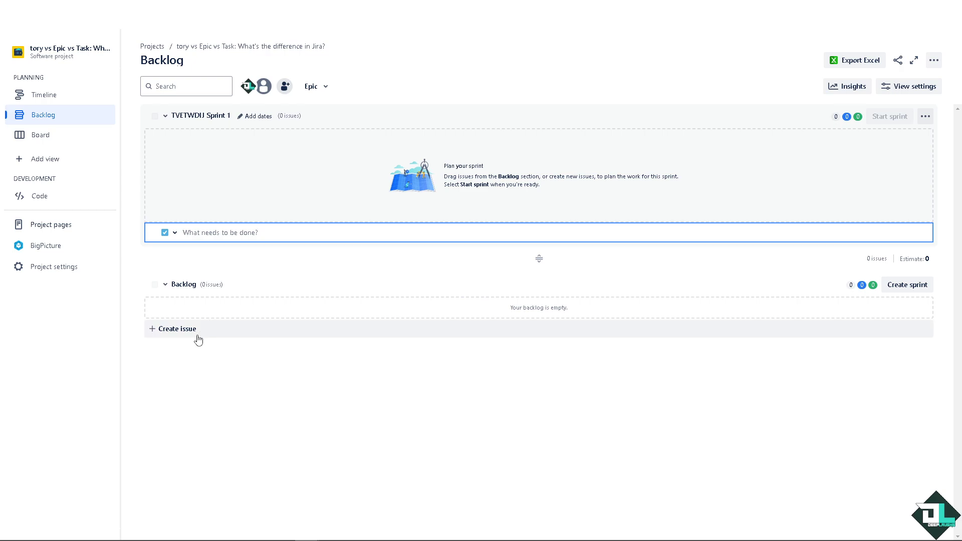
click(159, 331)
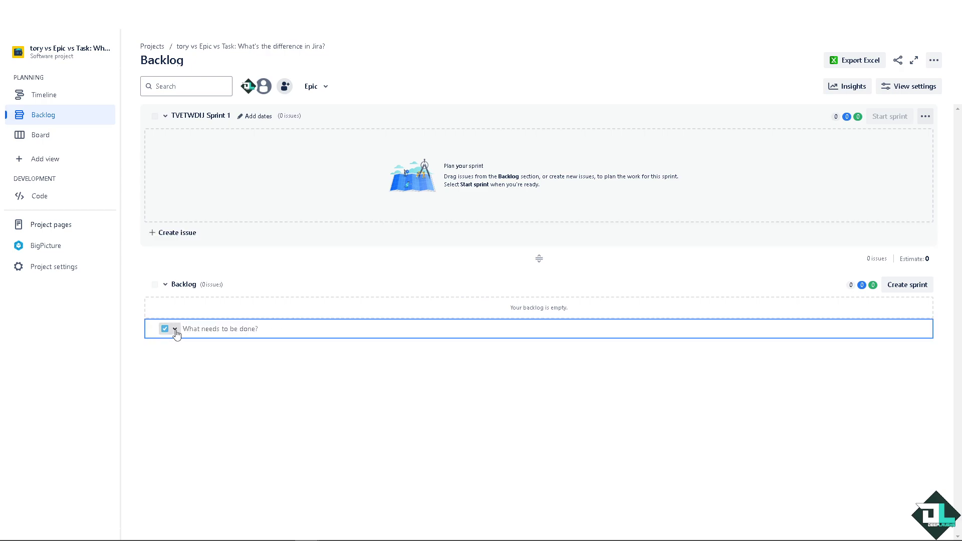
click(176, 330)
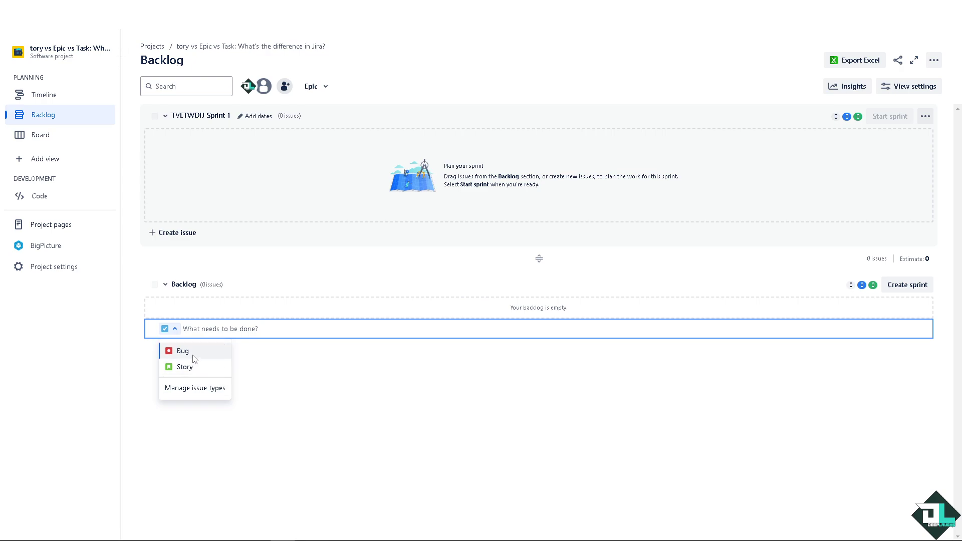
click(207, 394)
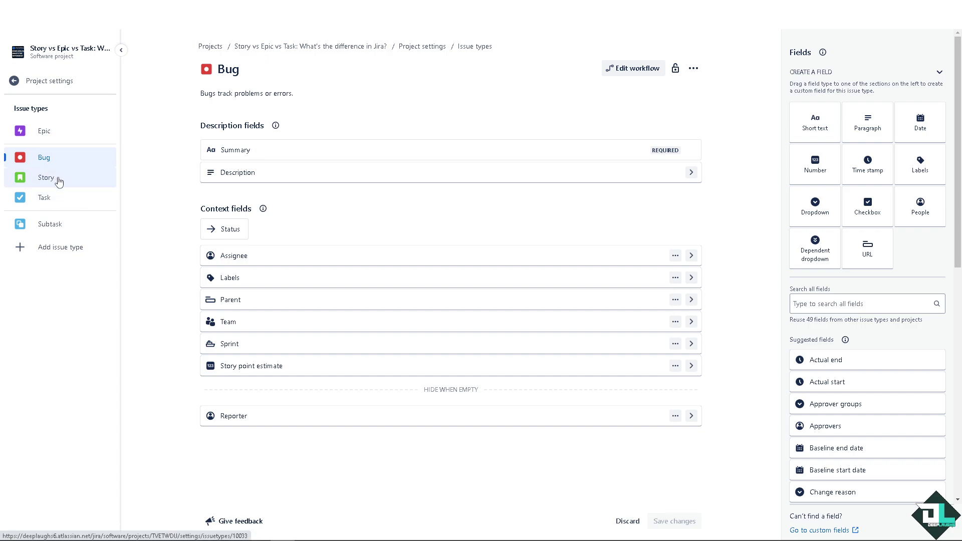
Select the Epic issue type and open its workflow in the workflow editor.
click(67, 135)
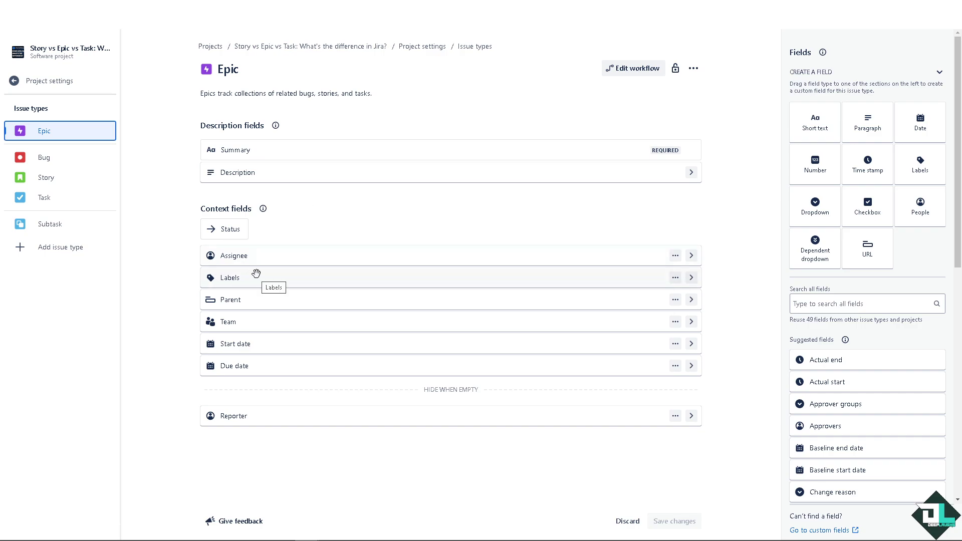
click(214, 209)
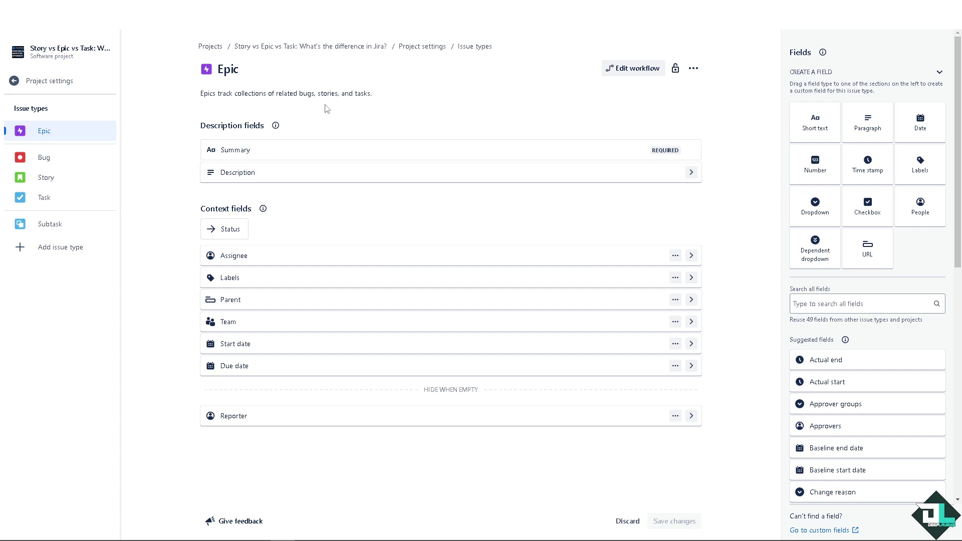
click(643, 71)
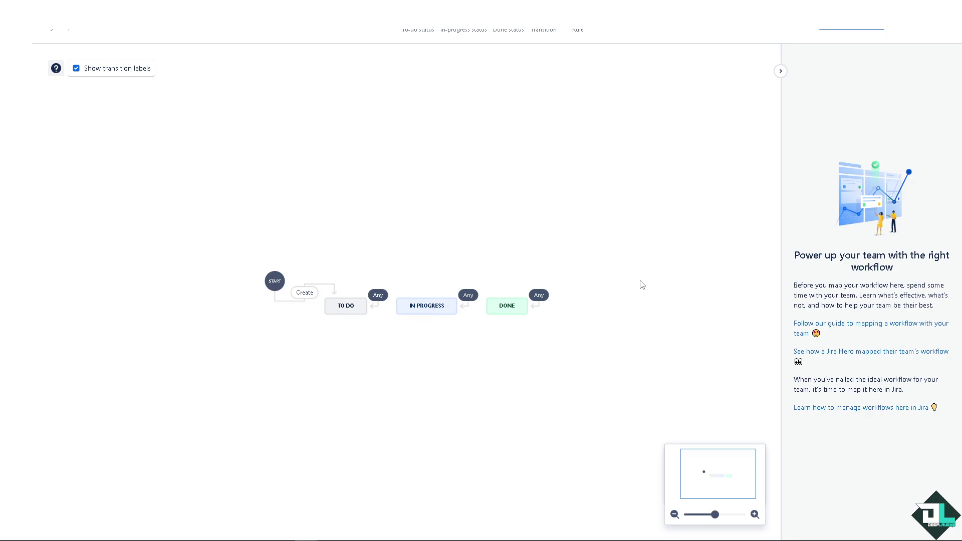
Save the workflow for all issue types and dismiss the update notice.
click(859, 29)
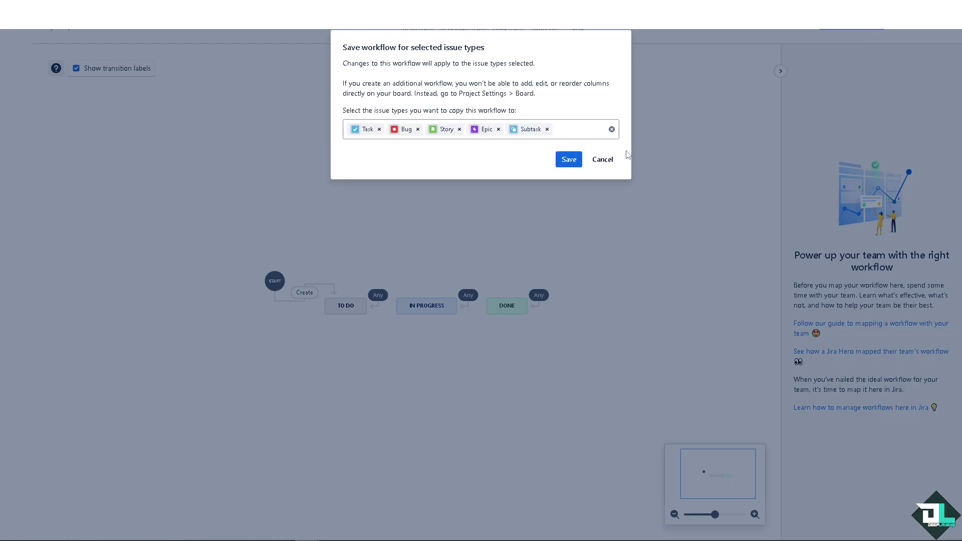
click(571, 159)
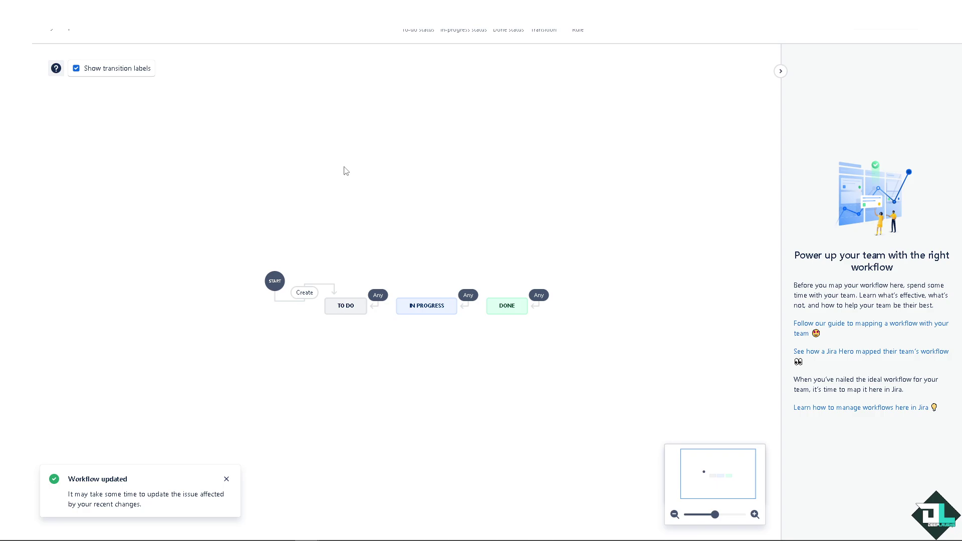
click(226, 480)
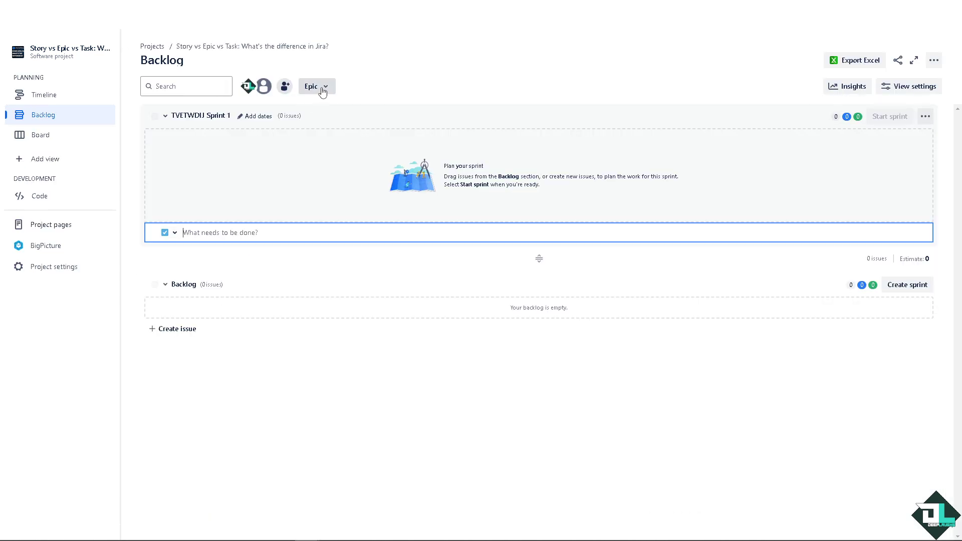
Show the epic panel and create the epic 'DeepLaugh Epic'.
click(321, 88)
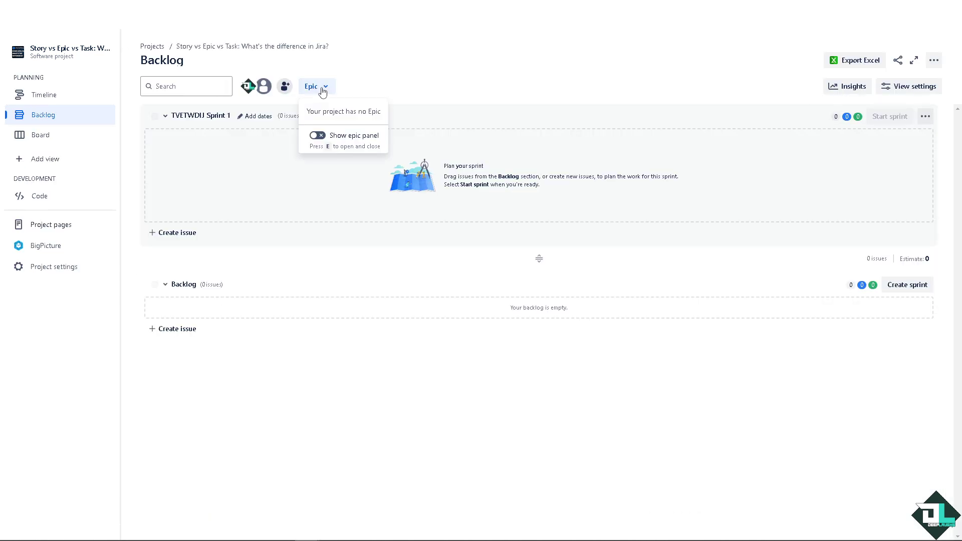
click(319, 136)
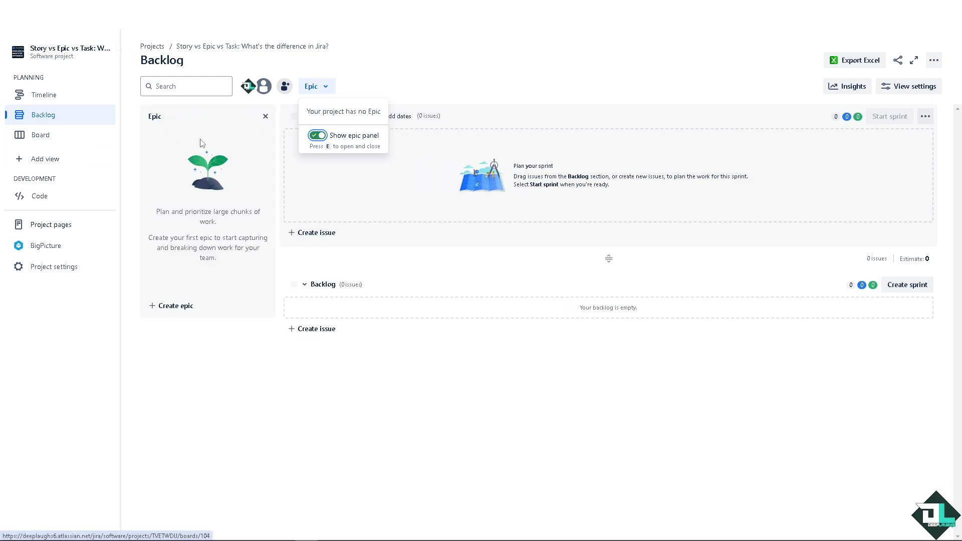
click(176, 307)
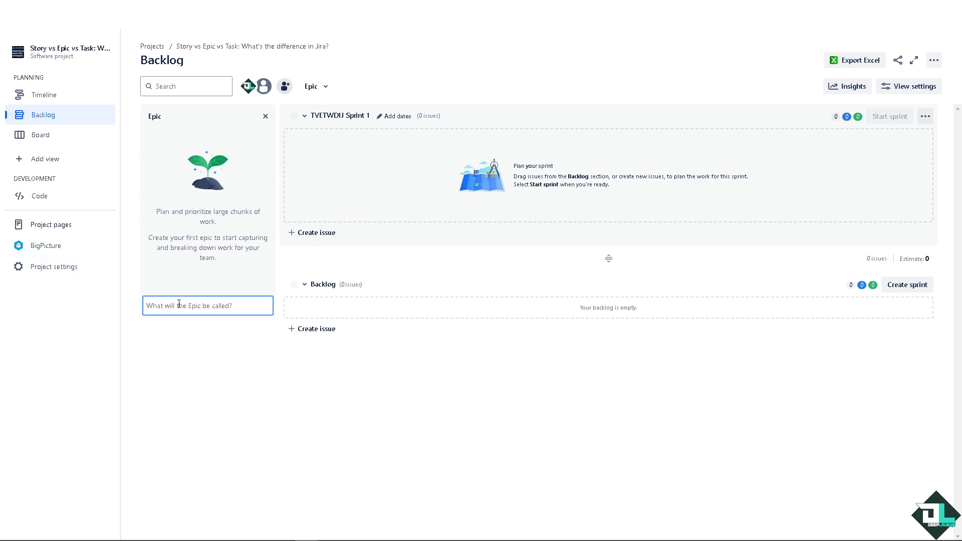
text(DeepLaugh Epic)
key(Return)
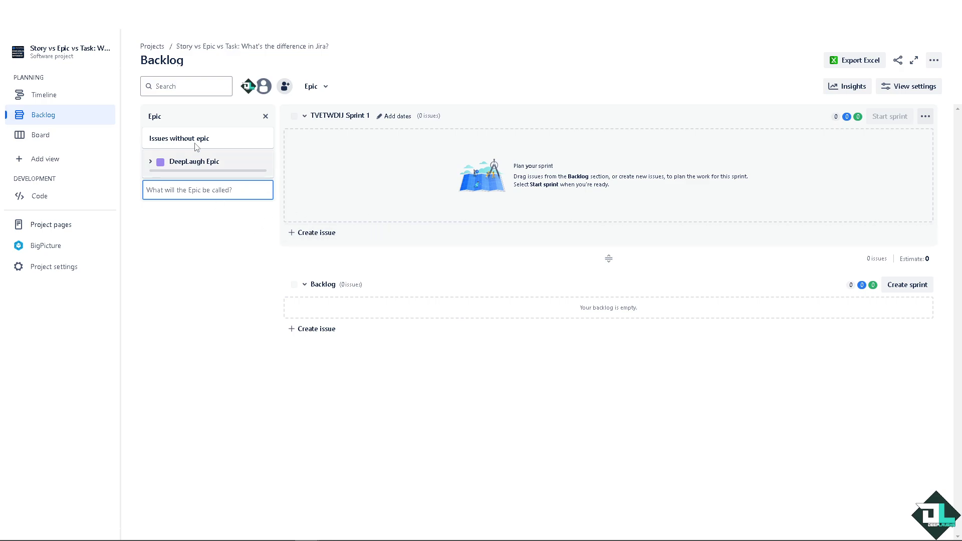
Discard the pasted draft issue summary in Sprint 1.
click(321, 236)
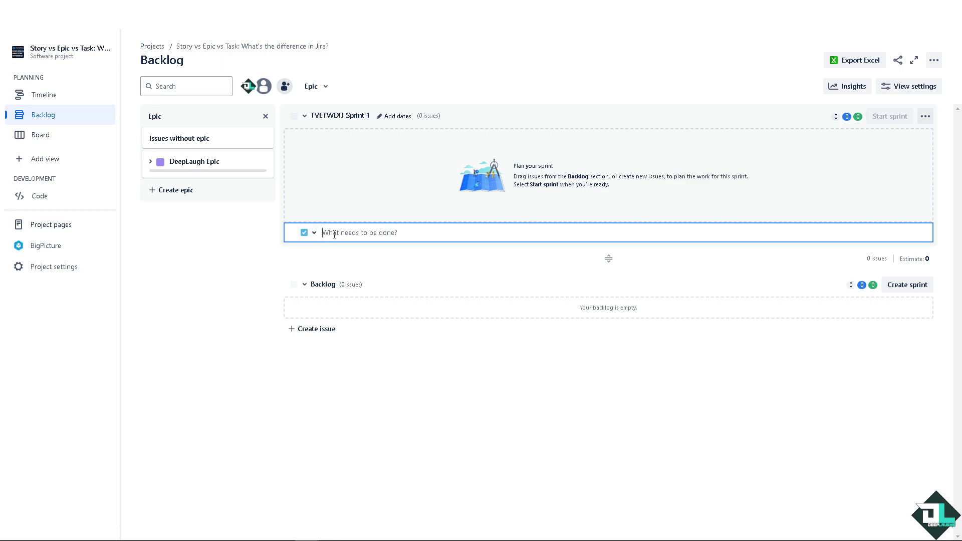
text(tory vs Epic vs Task: What's the difference in Jira?)
drag(483, 232, 274, 245)
click(274, 245)
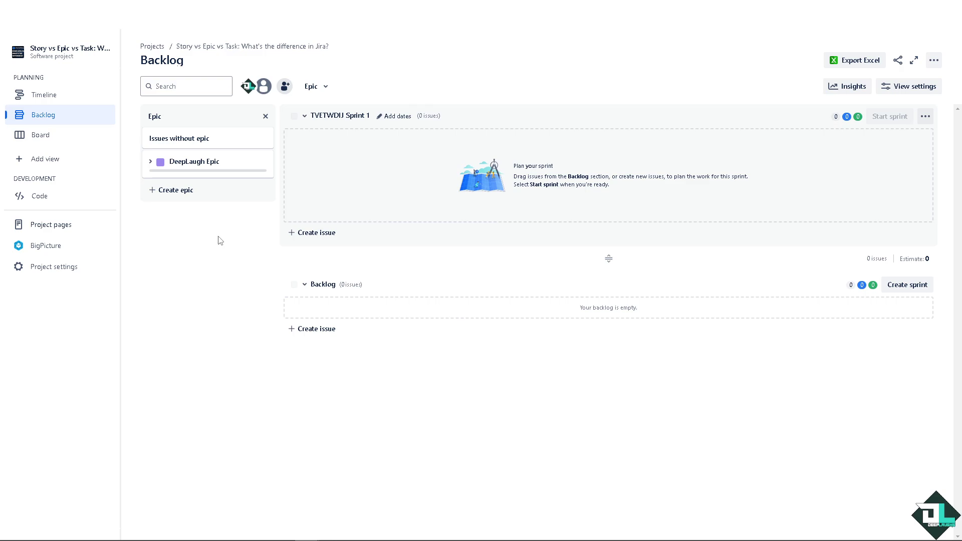
click(316, 233)
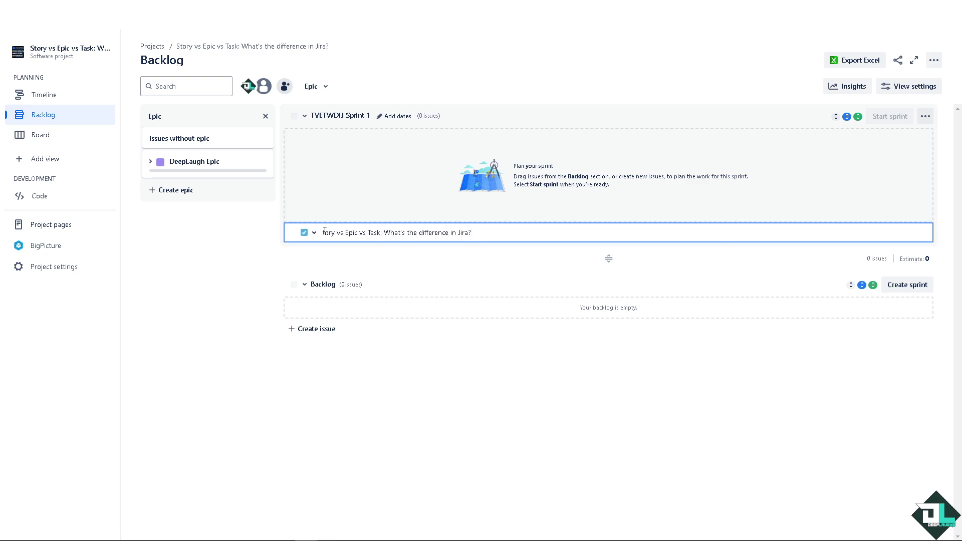
click(626, 214)
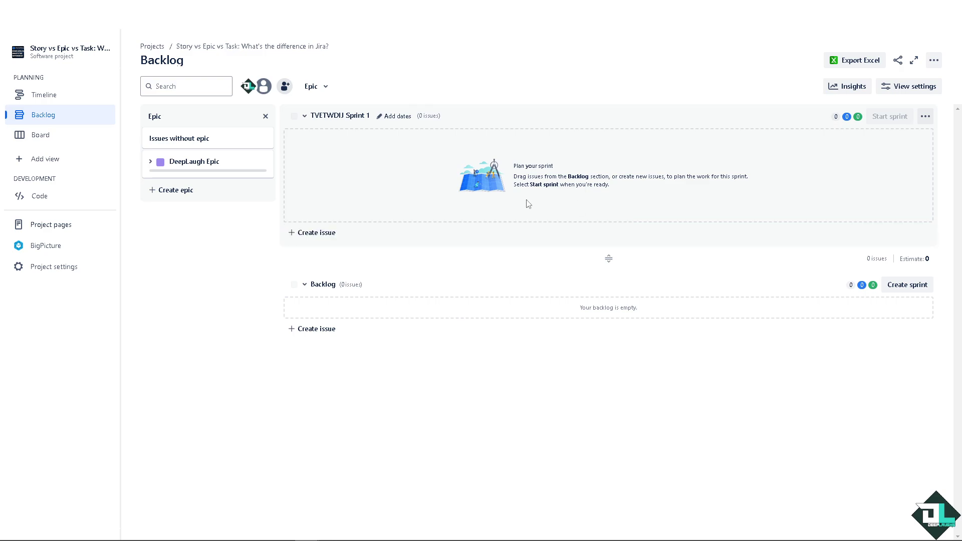
click(427, 242)
drag(535, 243, 322, 249)
click(322, 248)
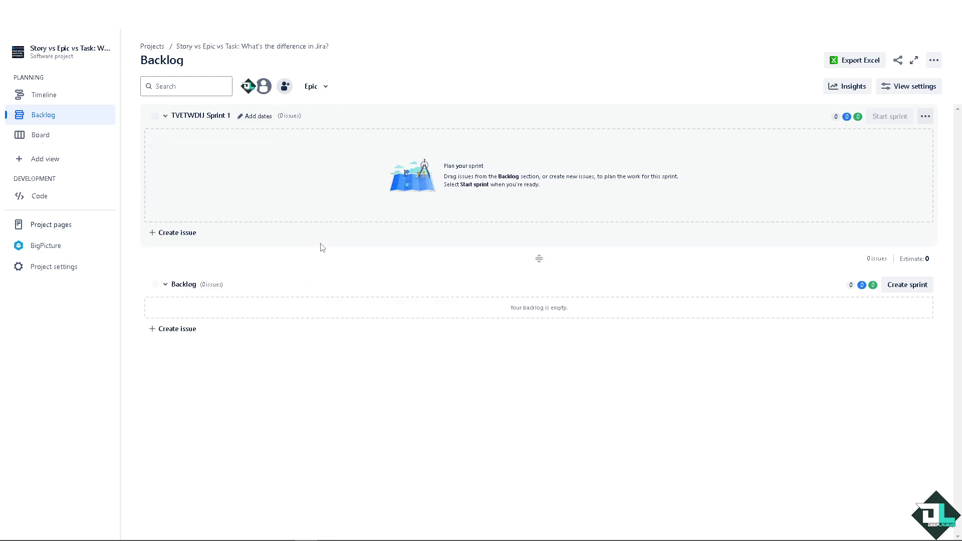
Create the task 'DeepLaughs Task' in Sprint 1.
click(322, 235)
key(BackSpace)
key(BackSpace)
key(BackSpace)
key(BackSpace)
key(BackSpace)
key(BackSpace)
key(BackSpace)
key(BackSpace)
key(BackSpace)
key(BackSpace)
key(BackSpace)
key(BackSpace)
key(BackSpace)
key(BackSpace)
key(BackSpace)
key(BackSpace)
key(BackSpace)
key(BackSpace)
key(BackSpace)
key(BackSpace)
key(BackSpace)
key(BackSpace)
key(BackSpace)
key(BackSpace)
key(BackSpace)
key(BackSpace)
key(BackSpace)
key(BackSpace)
key(BackSpace)
key(BackSpace)
key(BackSpace)
key(BackSpace)
key(BackSpace)
key(BackSpace)
key(BackSpace)
key(BackSpace)
key(BackSpace)
key(BackSpace)
key(BackSpace)
key(BackSpace)
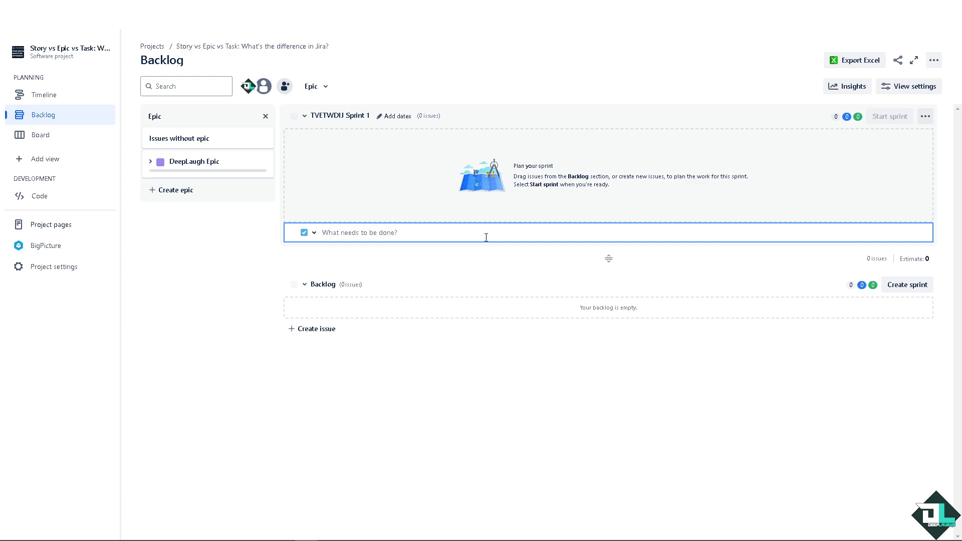
text(DeepLaughs Tasks)
key(BackSpace)
key(Return)
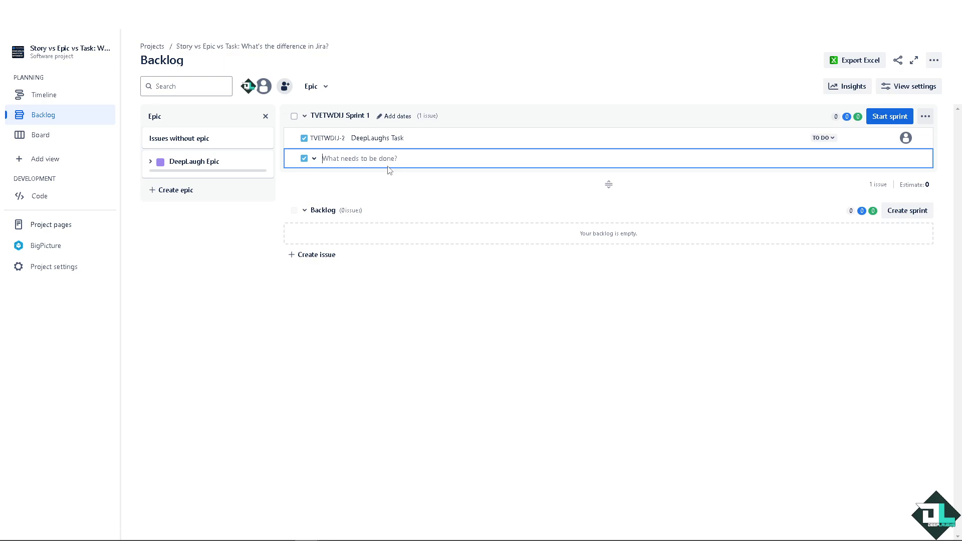
Describe DeepLaughs Task with the title 'Story vs Epic vs Task: What's the difference in Jira?' and its thumbnail.
click(424, 143)
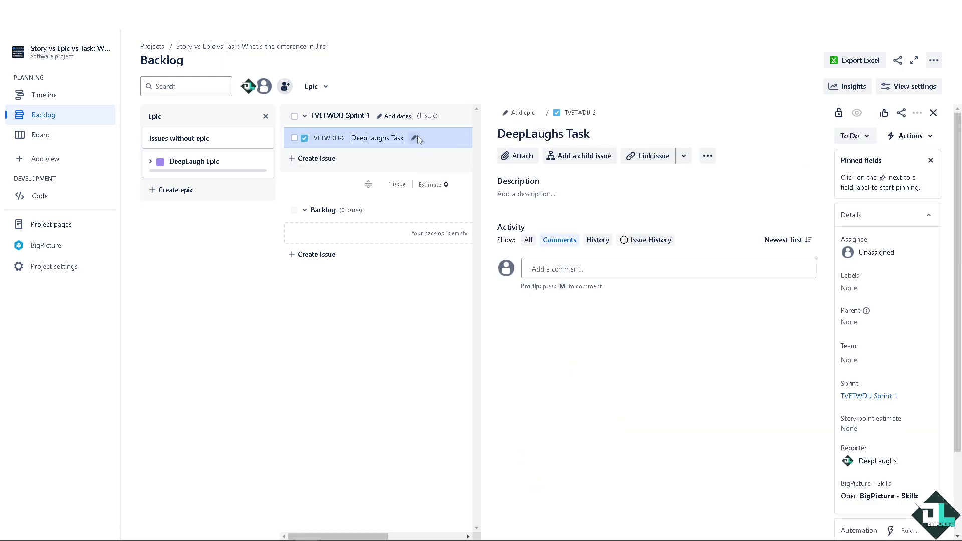
click(534, 194)
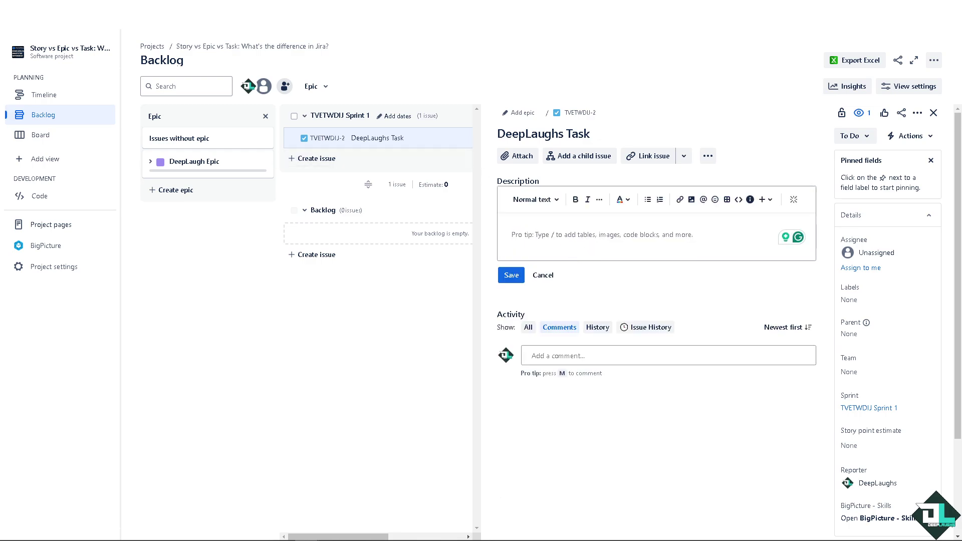
text(Story vs Epic vs Task: What's the difference in Jira?)
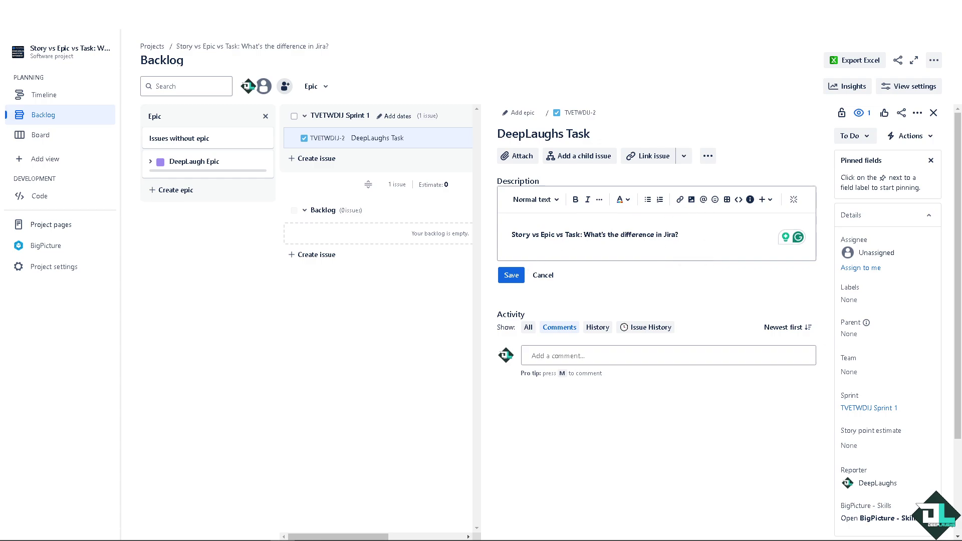
key(ctrl+v)
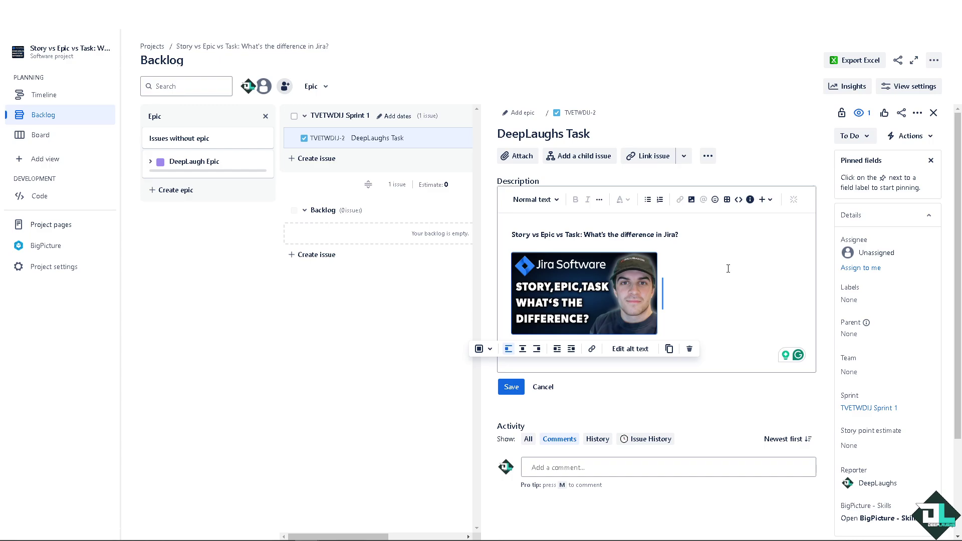
click(507, 388)
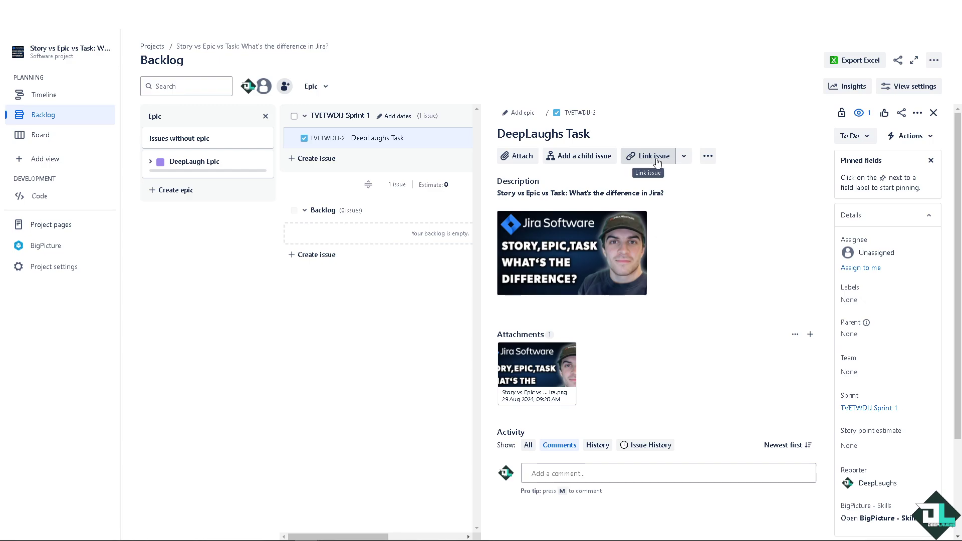
Create a Story issue named 'DeepLaughs Story' in the backlog.
click(682, 161)
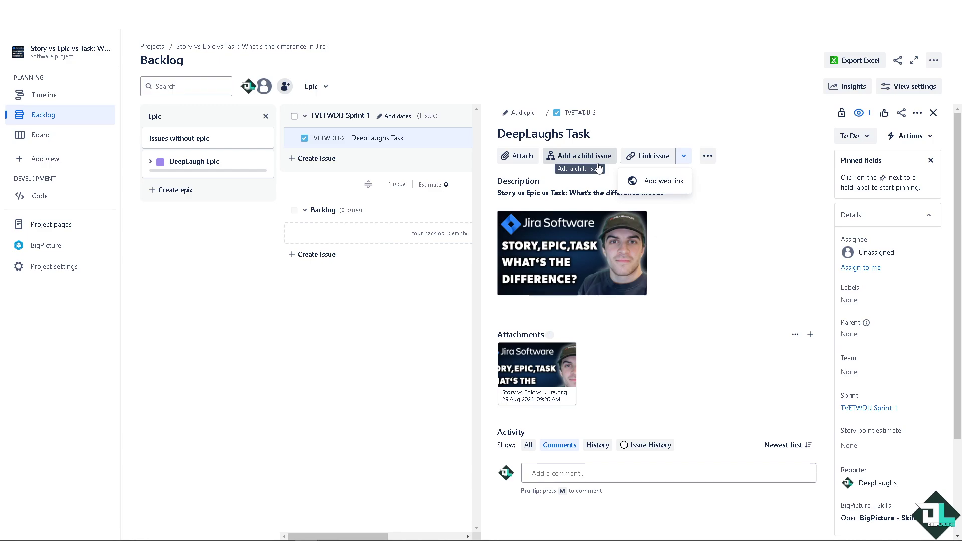
click(706, 157)
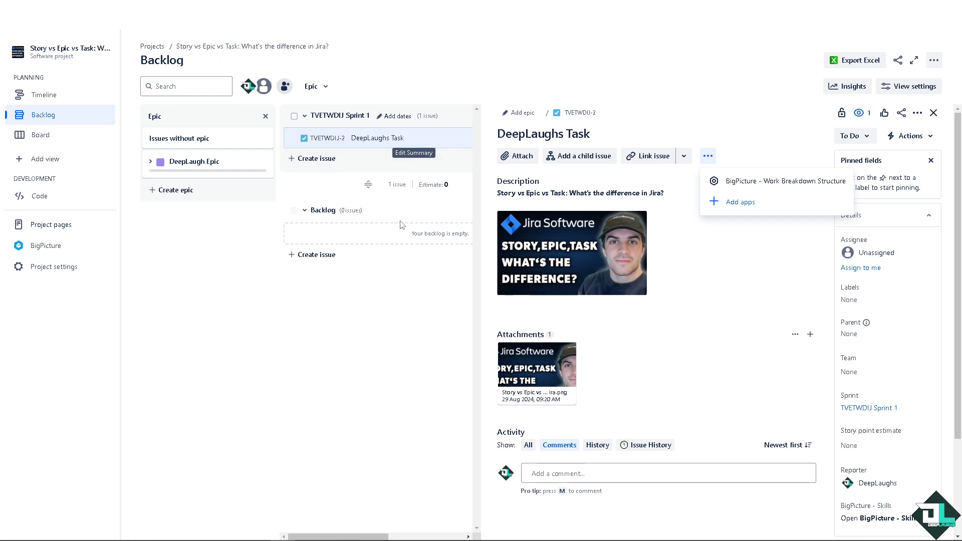
click(318, 255)
click(314, 255)
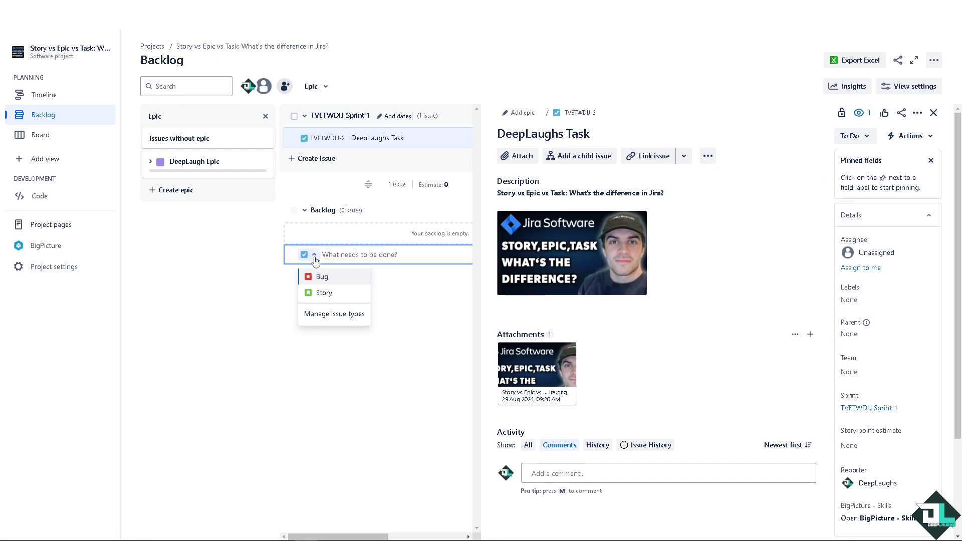
click(333, 297)
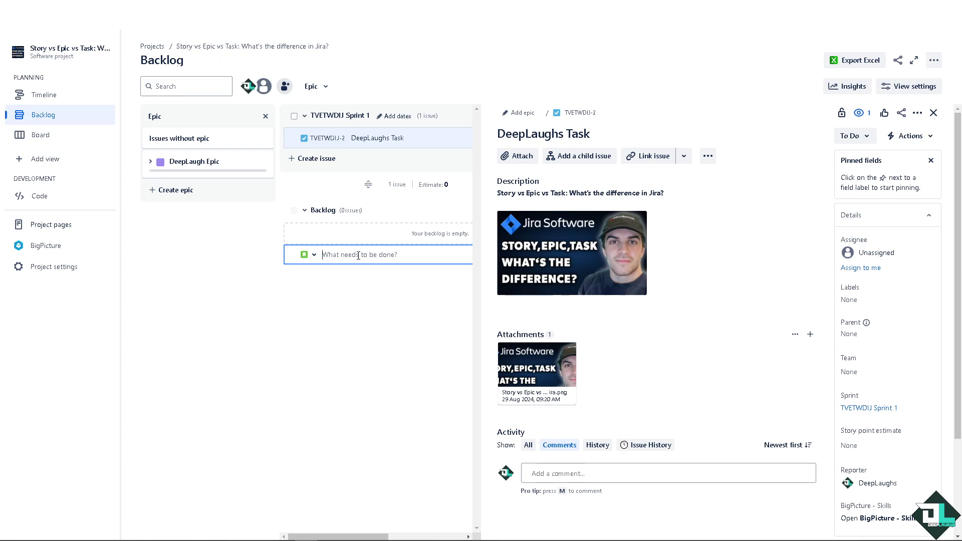
text(DeepLaughs Story)
key(Return)
Close the task's detail panel and open DeepLaughs Story's details.
click(400, 335)
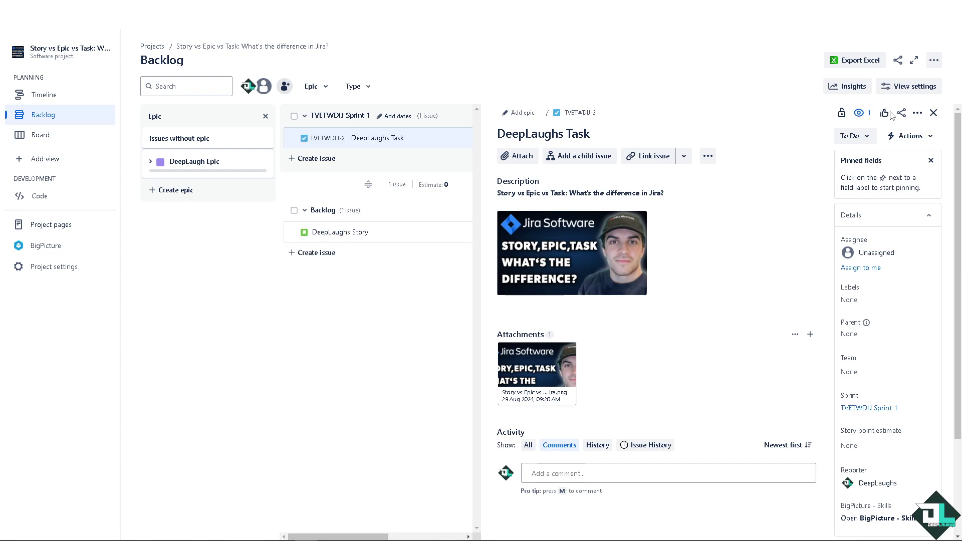
click(933, 112)
click(396, 239)
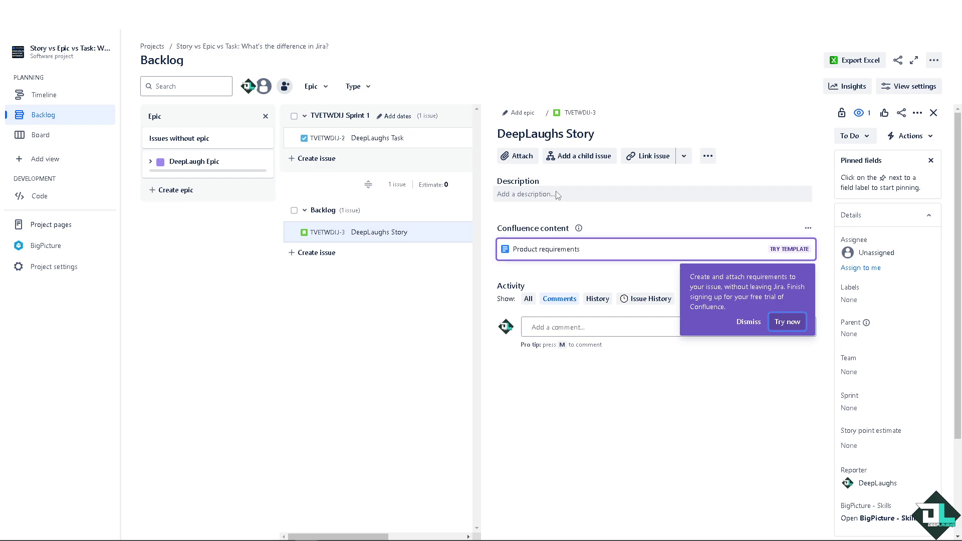
click(557, 194)
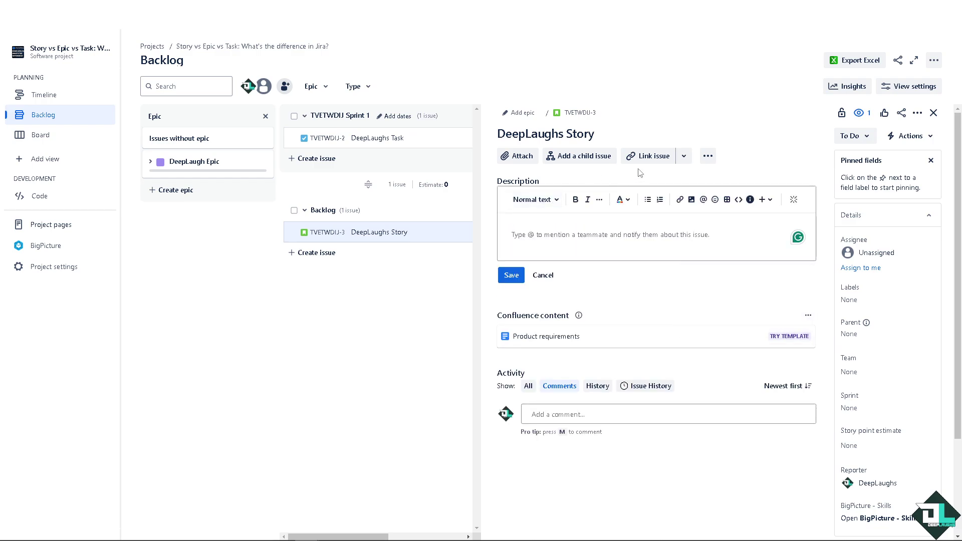
Create child subtask 'Story vs Epic vs Task: What's the difference in Jira?' under the story.
click(597, 158)
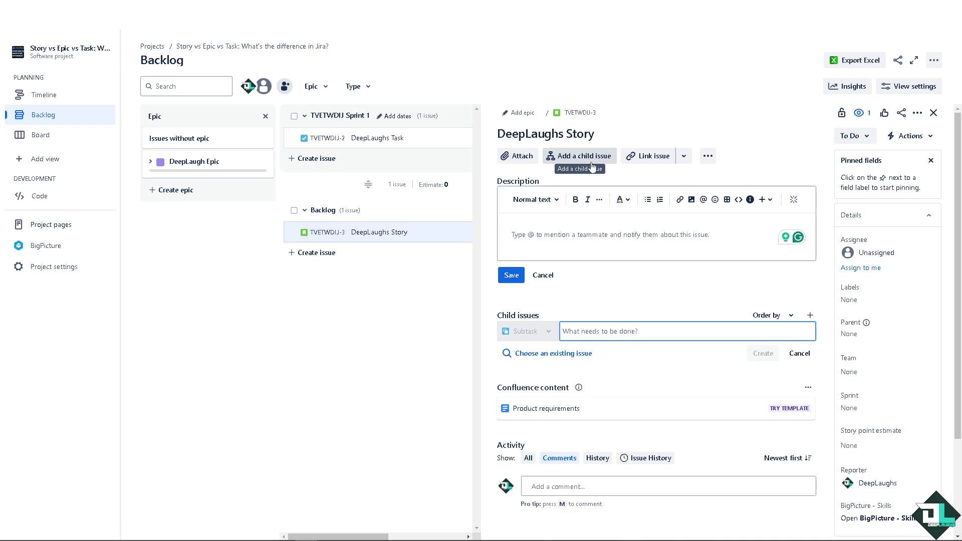
click(586, 331)
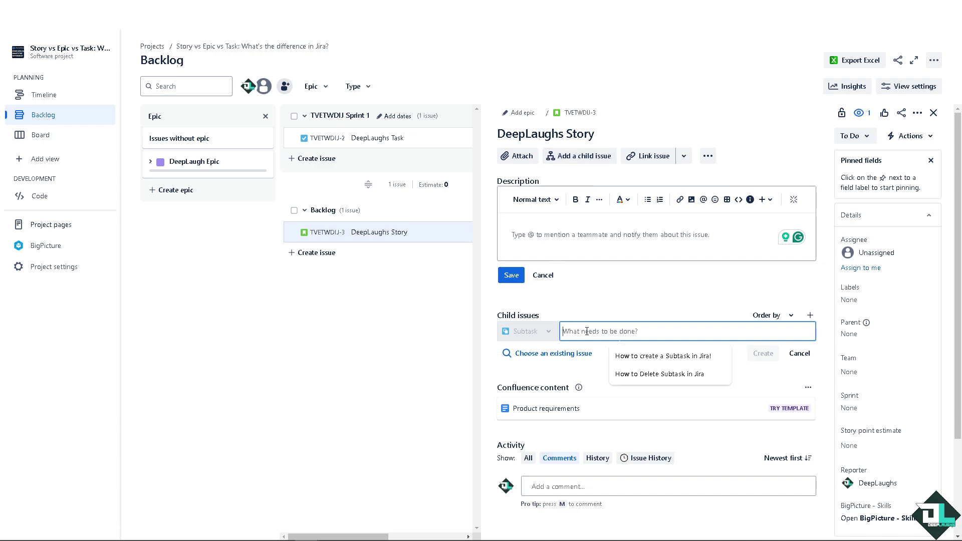
text(Story vs Epic vs Task: What's the difference in Jira?)
click(756, 353)
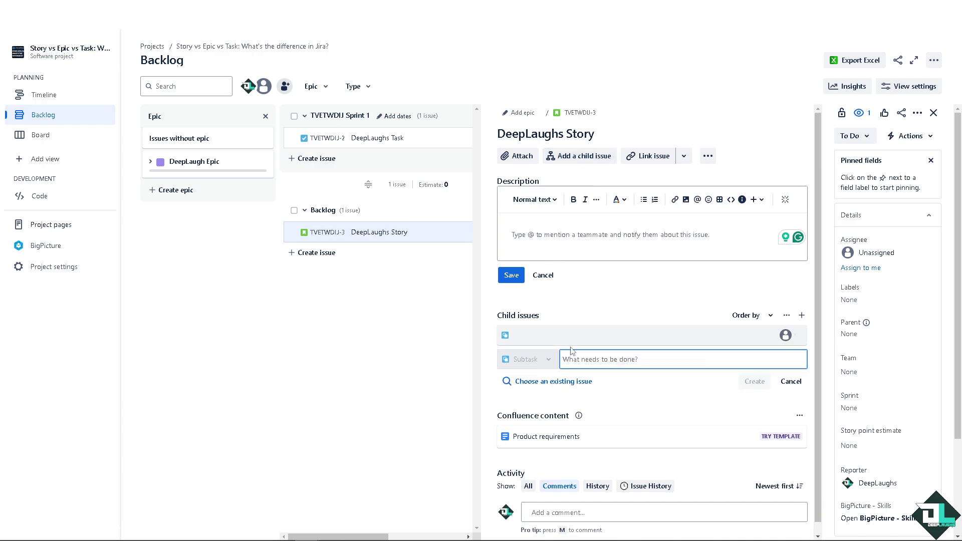
click(566, 382)
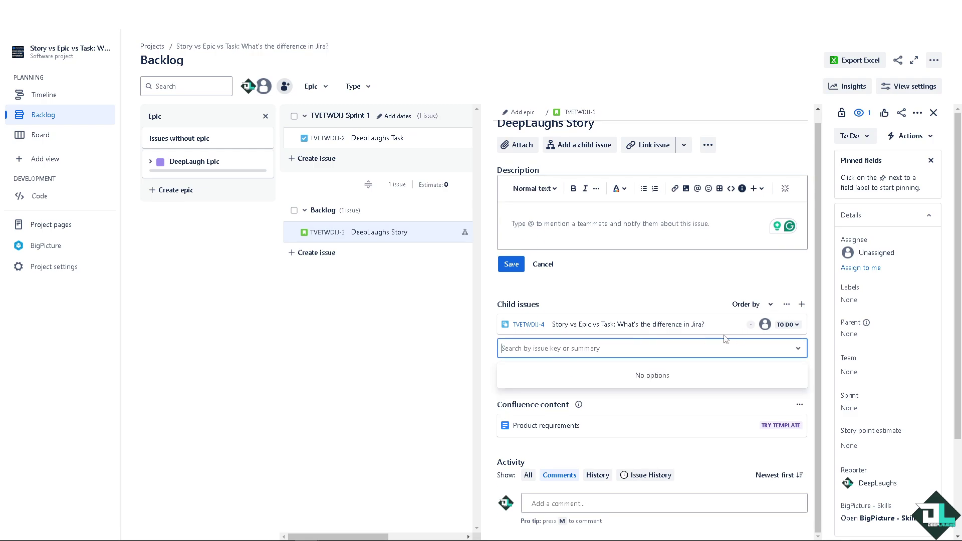
click(751, 325)
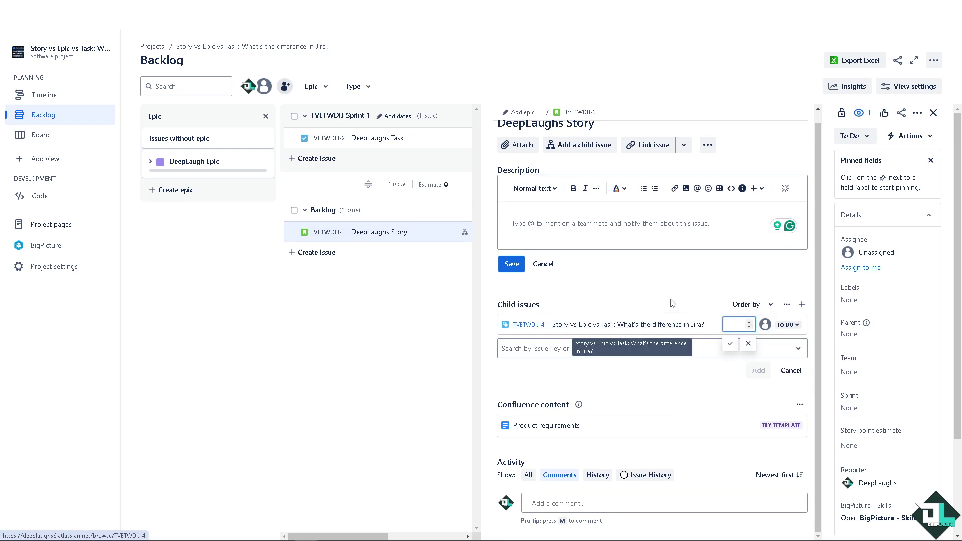
click(796, 326)
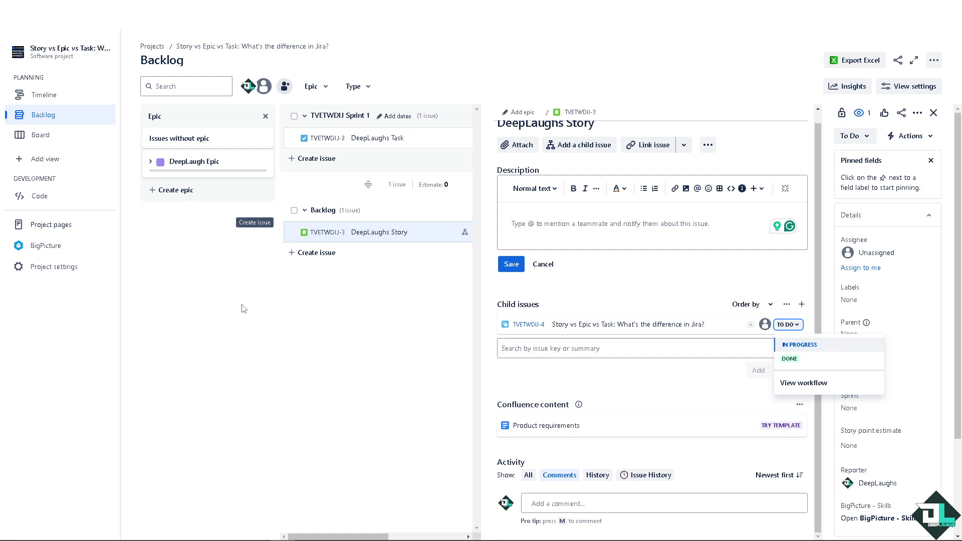
Change DeepLaughs Story (TVETWDIJ-3) from Story to the Task issue type.
click(420, 232)
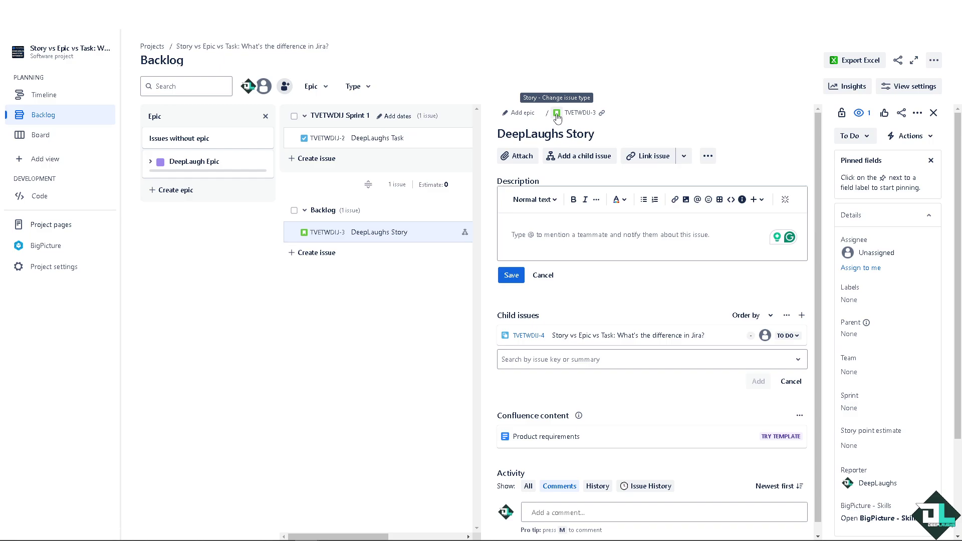
click(557, 114)
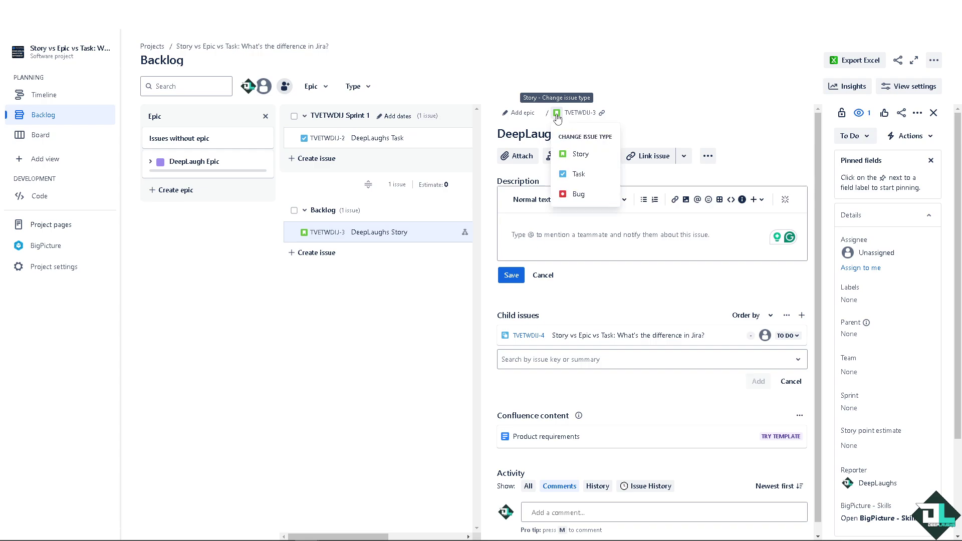
click(570, 155)
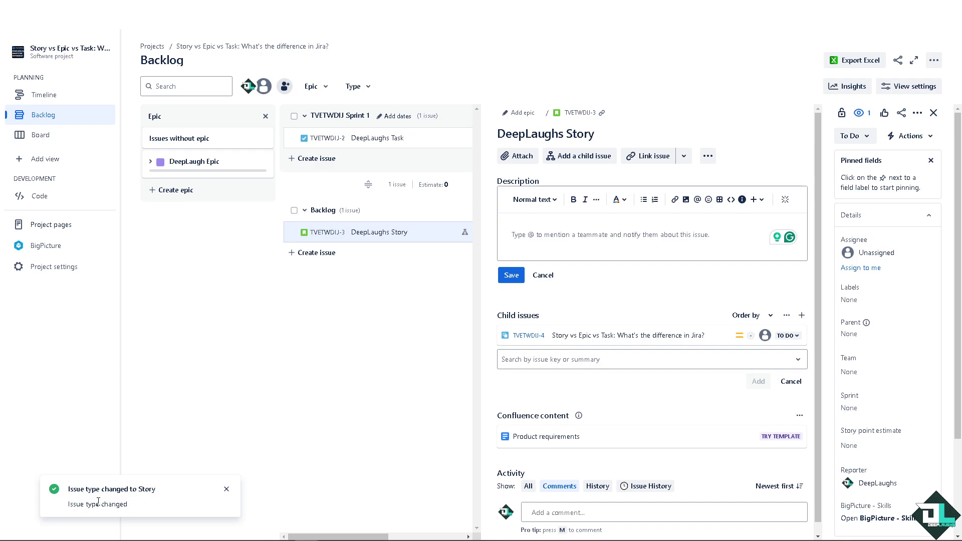
click(510, 275)
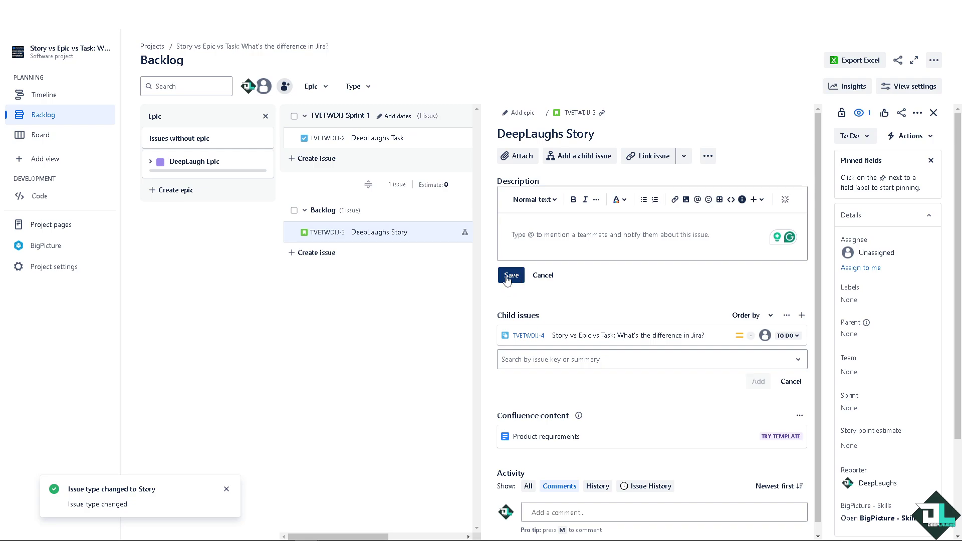
click(559, 114)
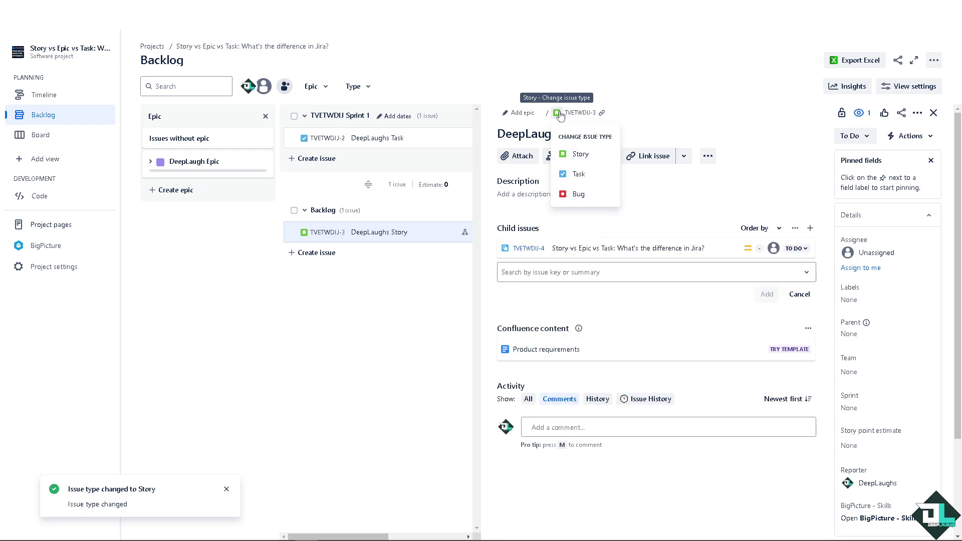
click(569, 178)
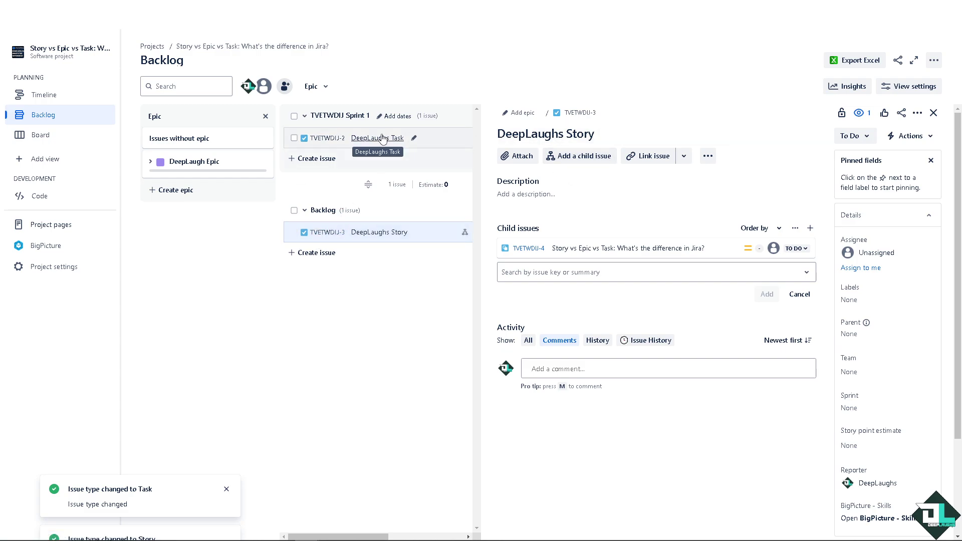
Open DeepLaughs Task from Sprint 1 and preview its description image full-size.
click(381, 139)
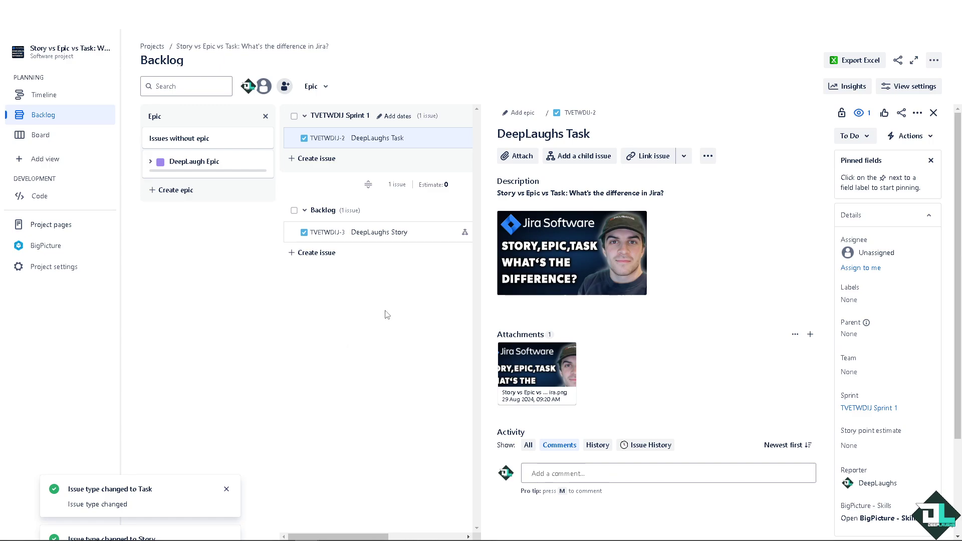
click(574, 245)
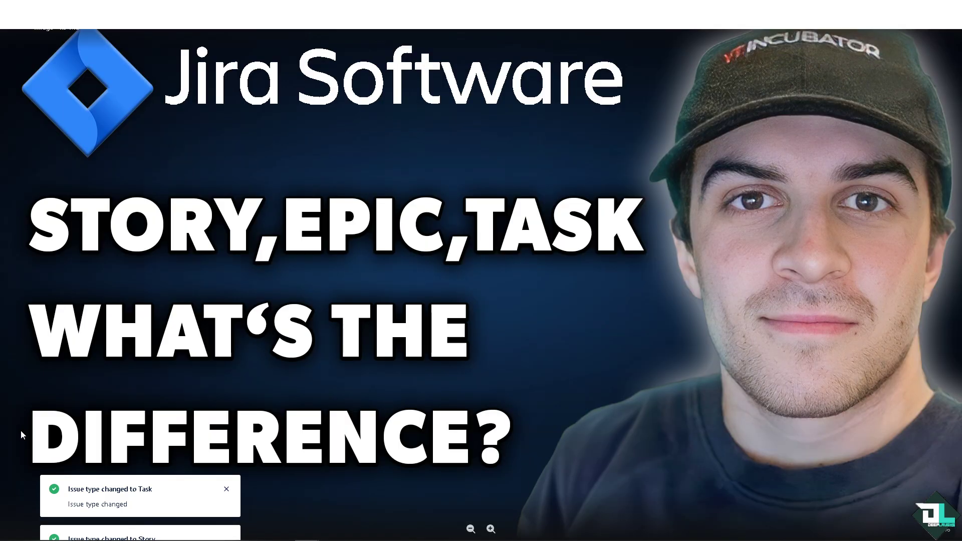